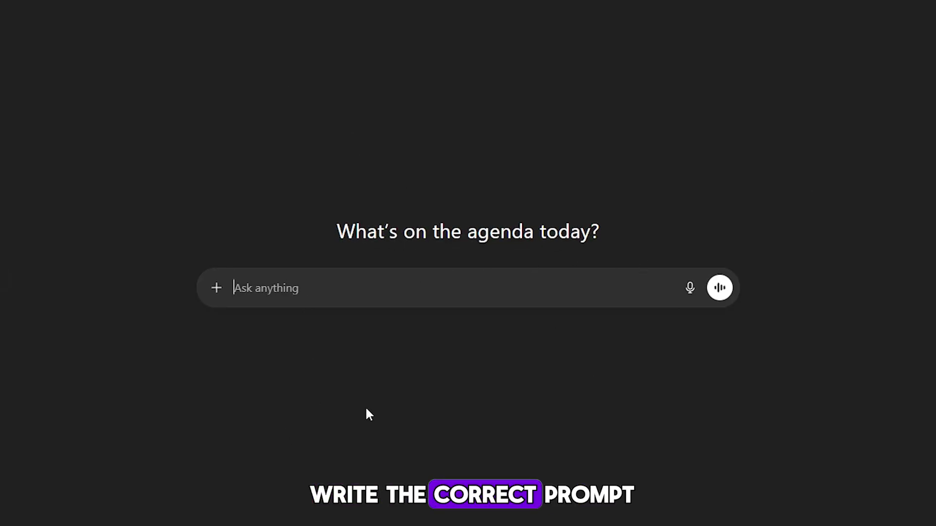
- Send ChatGPT the request for a super realistic modern-house image prompt in 9:16 size
type("Write a prompt for a picture: a beautiful modern house stands near a road with a forest, a house with a garage and a car, the house is visible in full close-up across the entire picture. Super realistic graphics, picture size 9 by 16.")
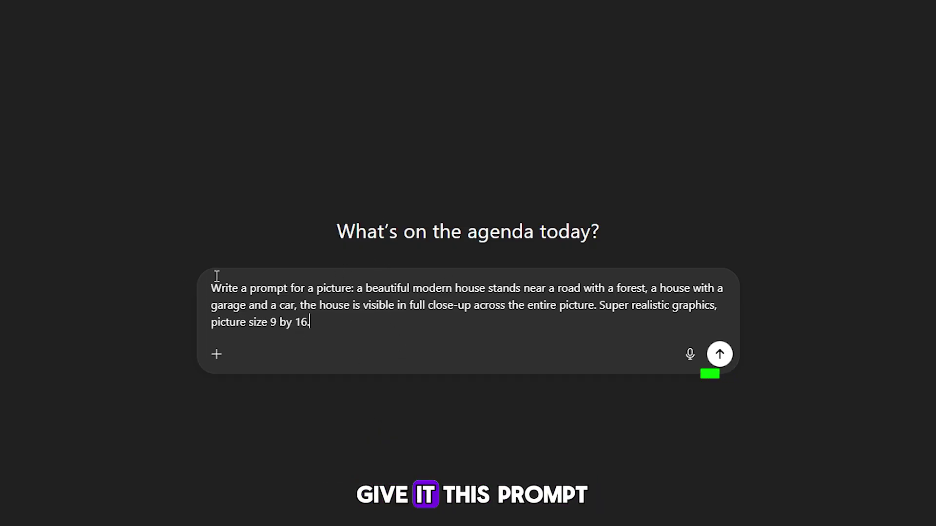
left_click_drag(216, 288, 326, 320)
left_click(328, 324)
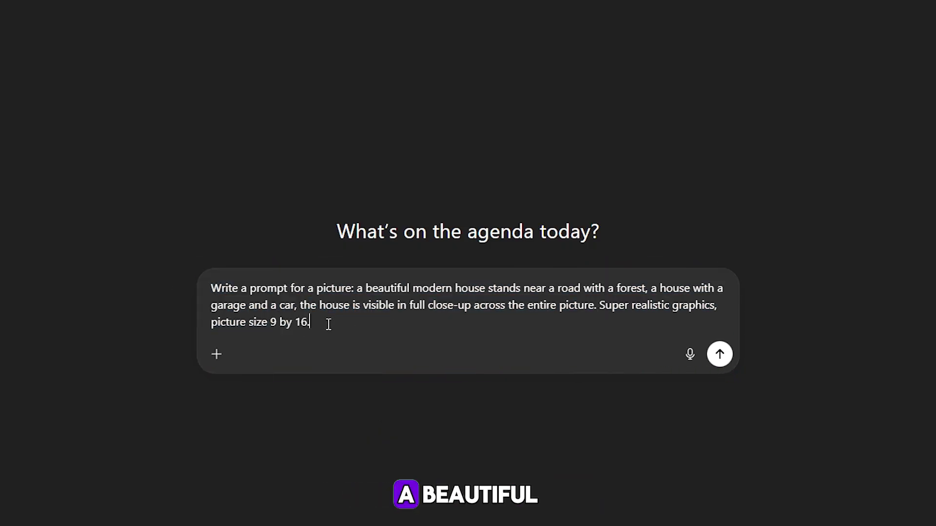
left_click(719, 358)
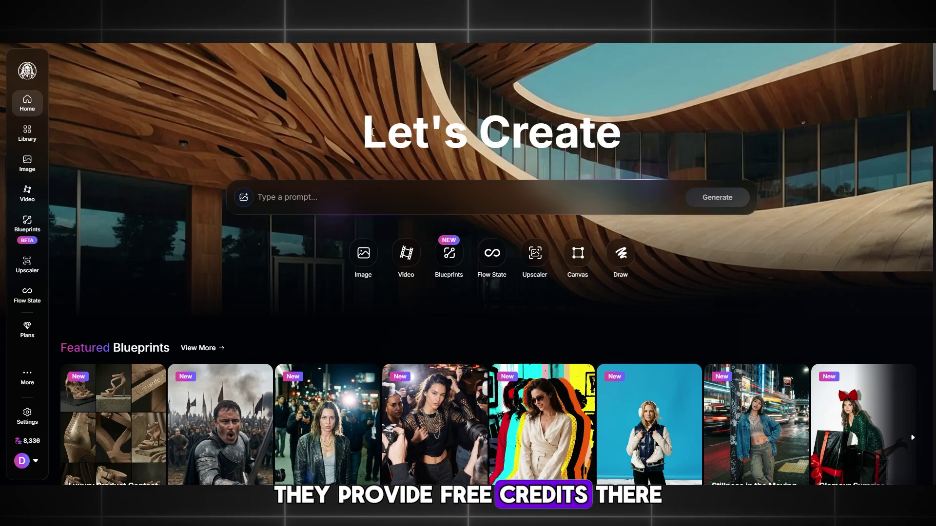
- Paste the ChatGPT modern-house prompt into Leonardo.Ai's image generator
left_click_drag(363, 131, 657, 136)
left_click(655, 132)
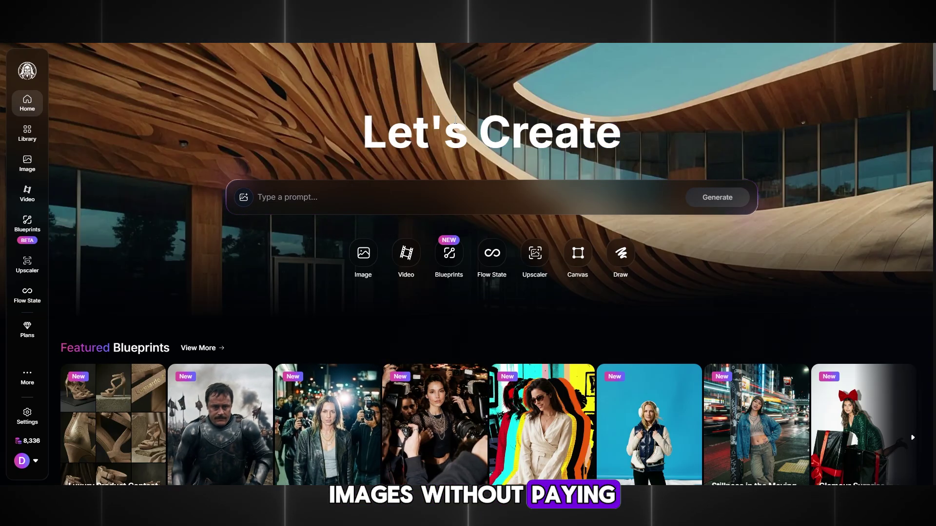
left_click(364, 256)
key("ctrl+v")
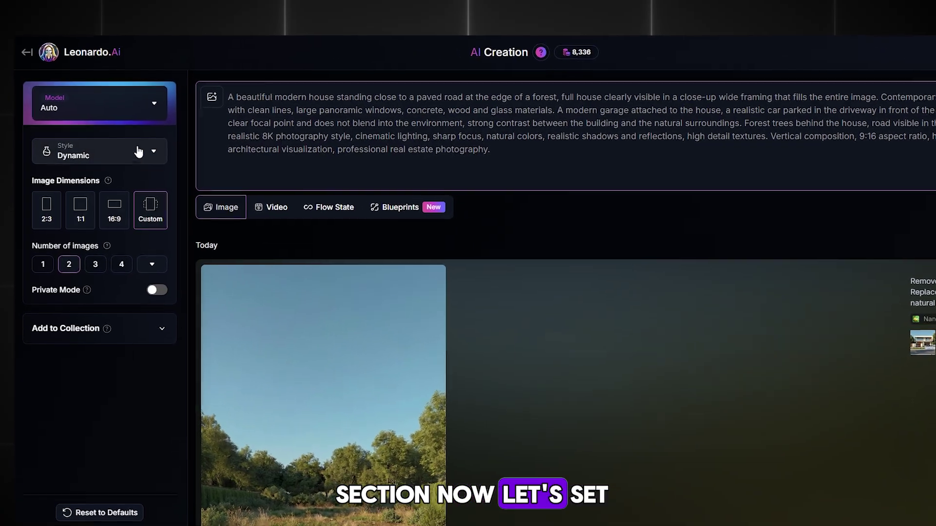
- Keep Auto model and Dynamic style, set a 9:16 custom size, and request 2 images
left_click(122, 104)
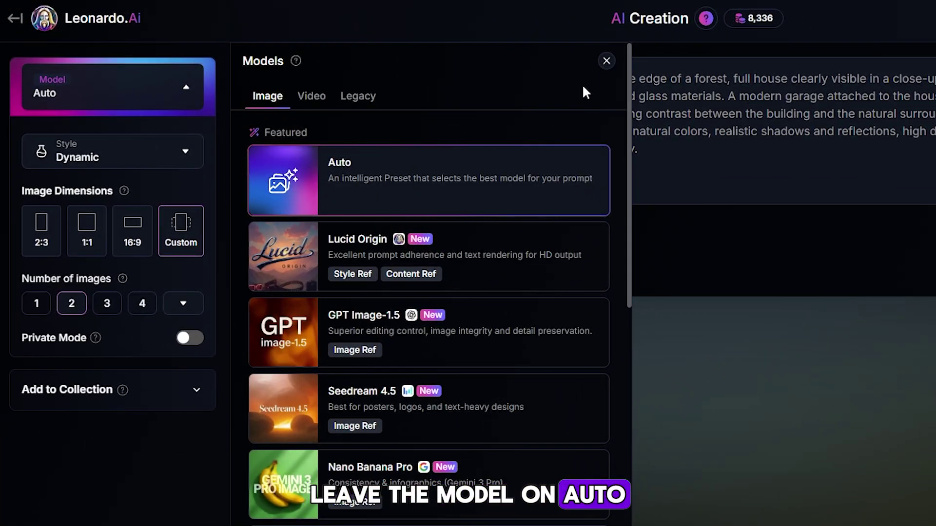
left_click(606, 61)
left_click(148, 157)
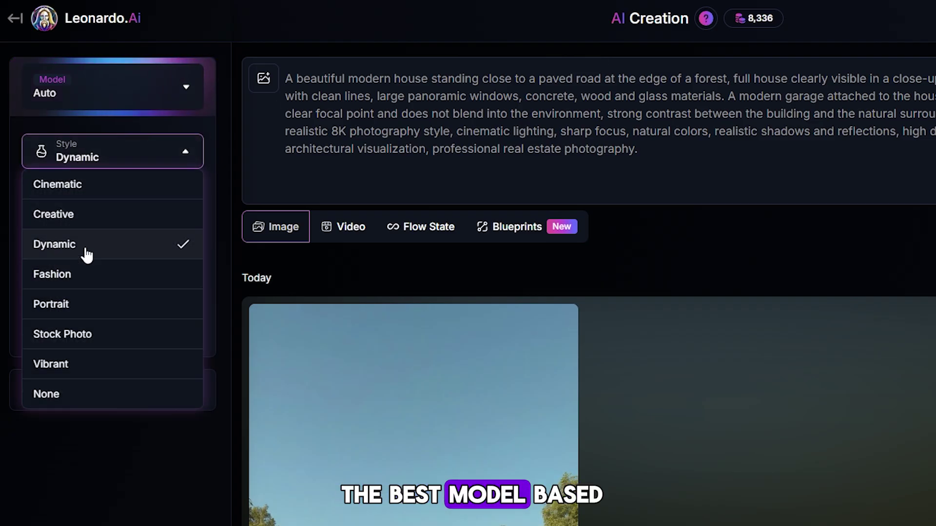
left_click(47, 481)
left_click(181, 229)
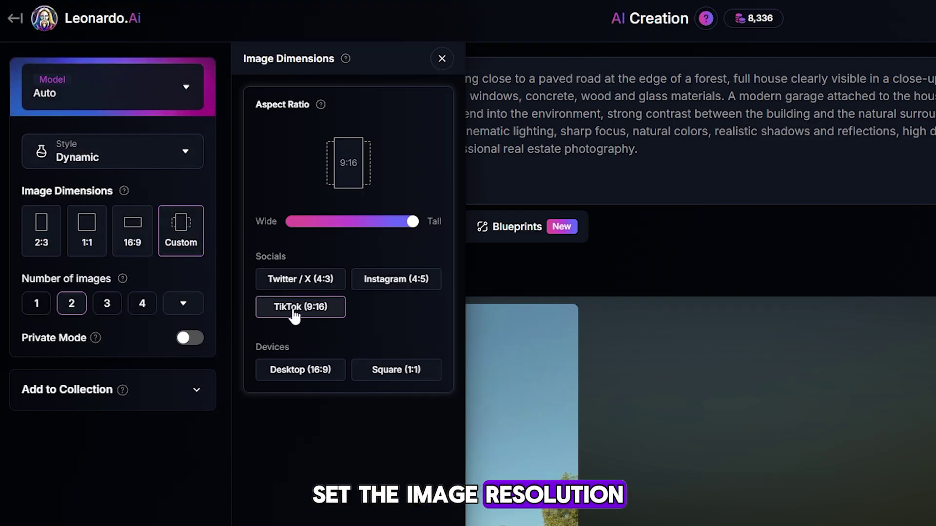
left_click(442, 60)
left_click(66, 307)
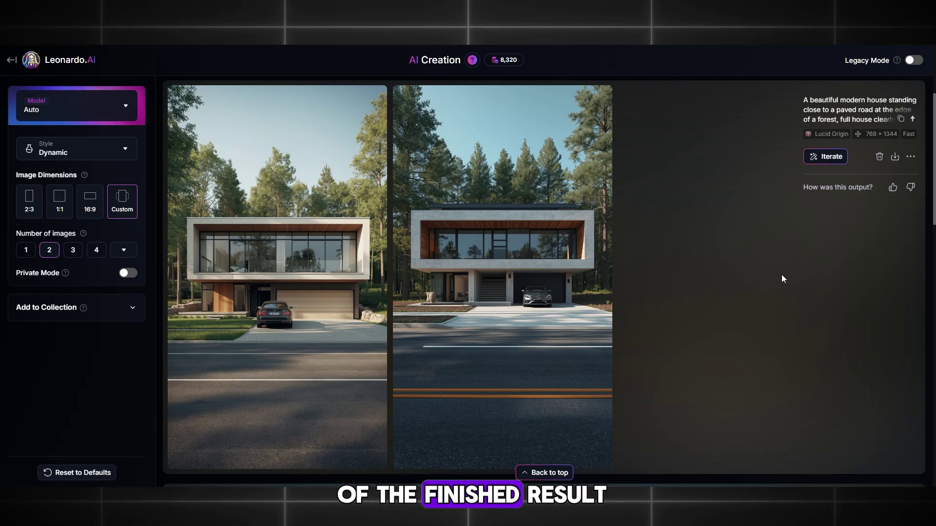
- Edit the first house image with Nano Banana Pro and select the 1.1 empty-land prompt
mouse_move(330, 410)
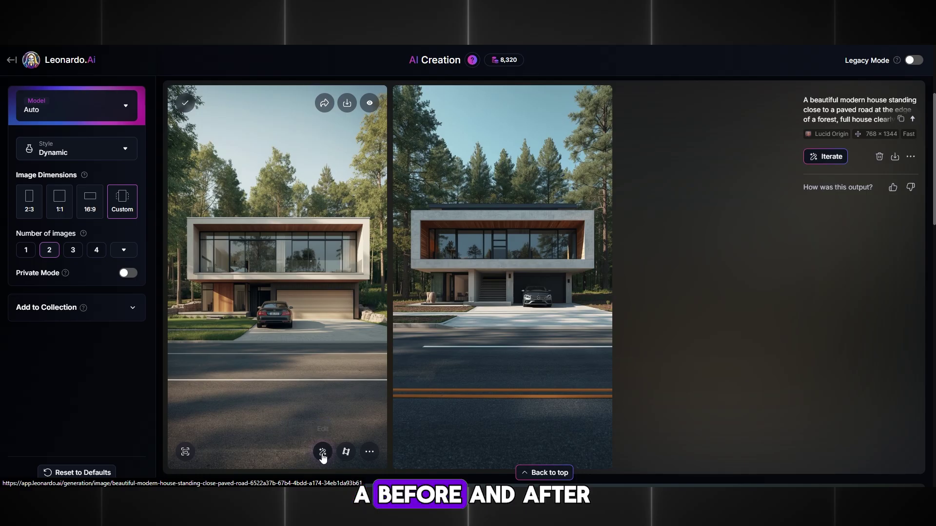
left_click(406, 480)
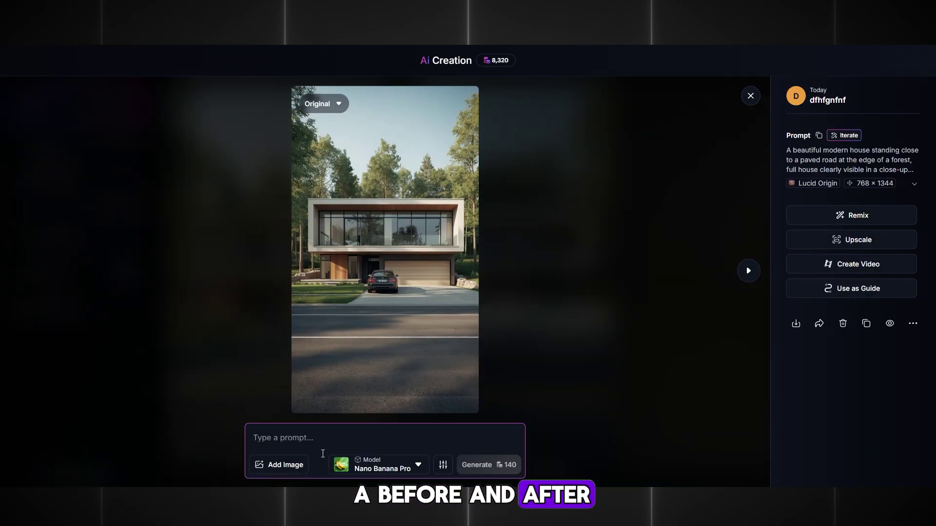
left_click(371, 468)
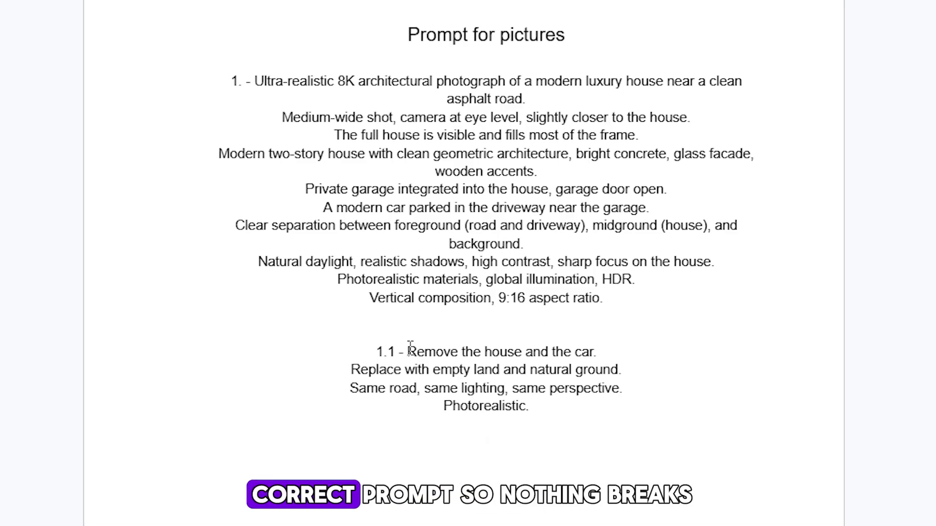
left_click_drag(407, 351, 539, 408)
- Copy the 1.1 remove-house-and-car prompt and generate the empty-land edit in Leonardo.Ai
right_click(540, 407)
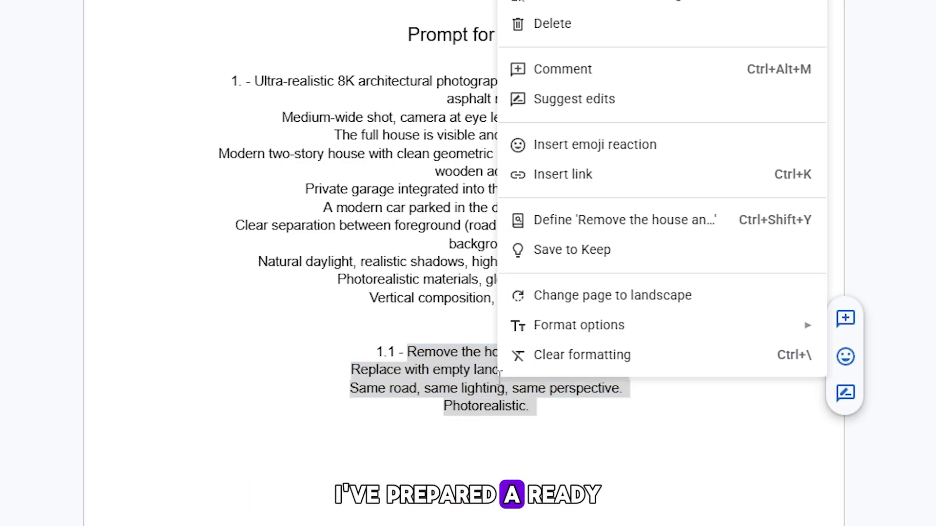
key("ctrl+c")
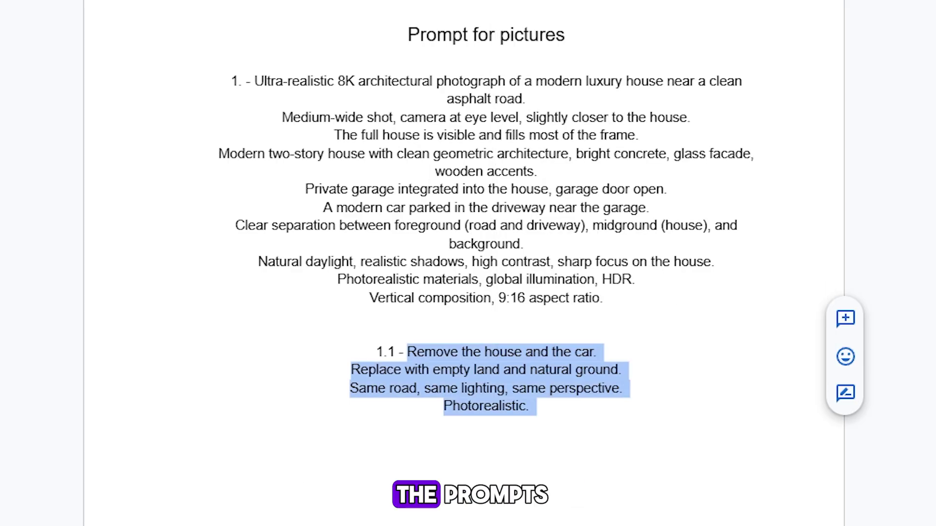
left_click(541, 413)
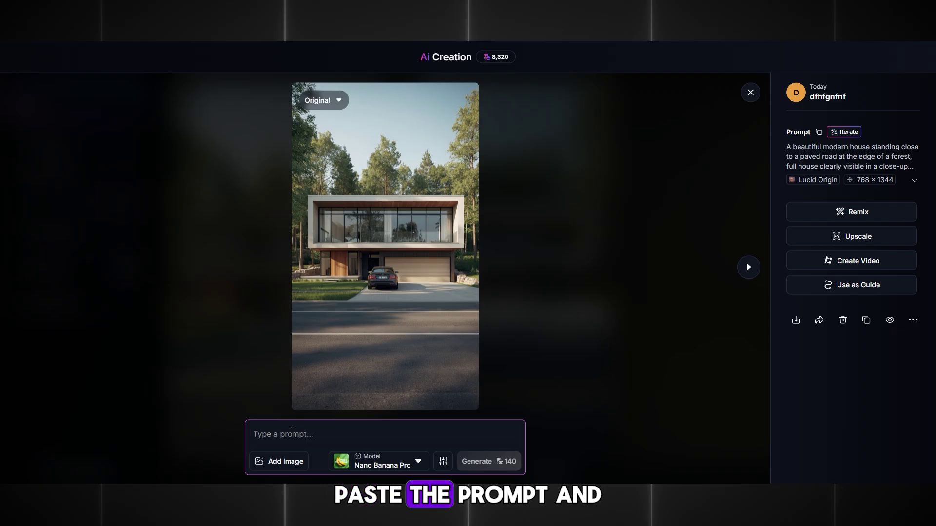
key("ctrl+v")
left_click(485, 462)
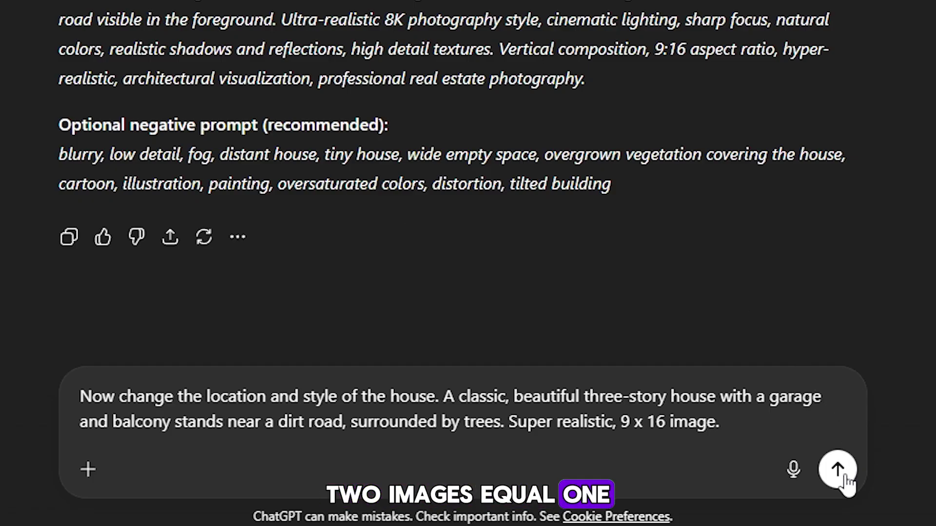
- Send the classic three-story house request and copy ChatGPT's bright red house prompt
left_click(844, 475)
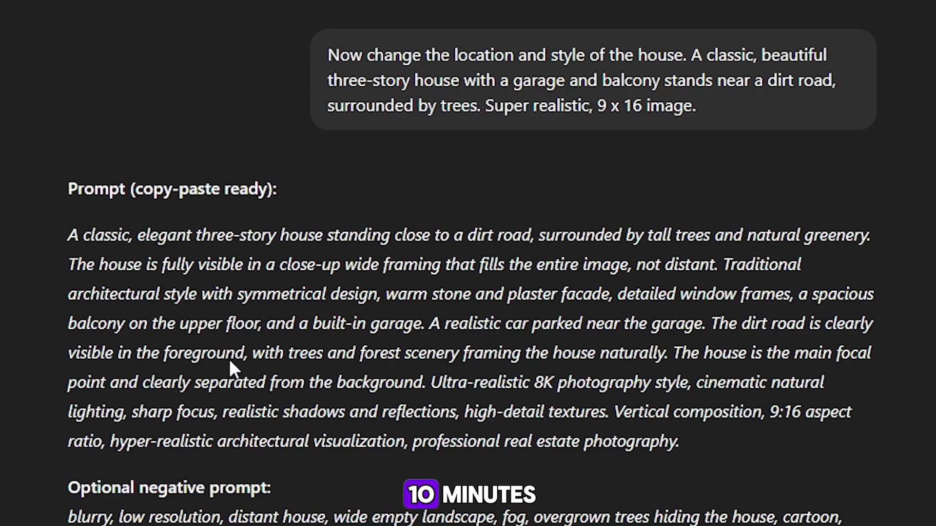
left_click_drag(71, 235, 665, 438)
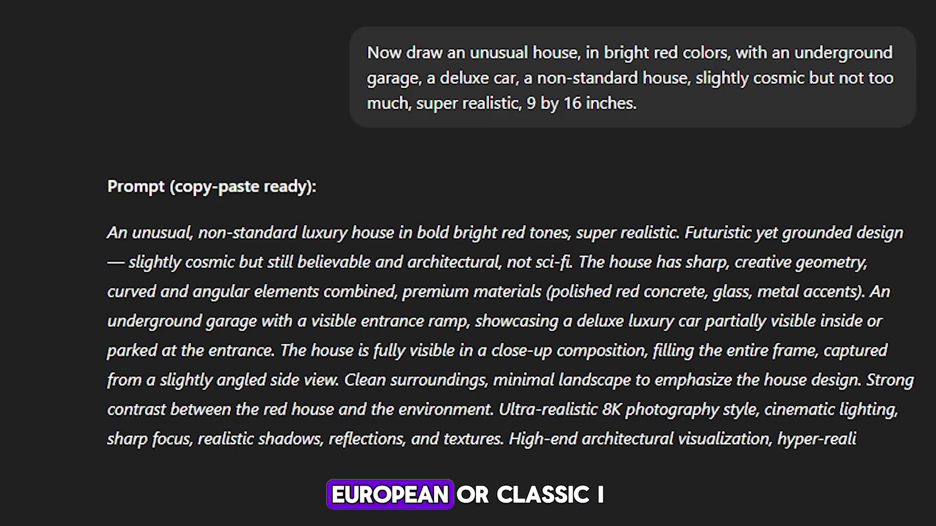
left_click_drag(103, 229, 565, 469)
right_click(510, 355)
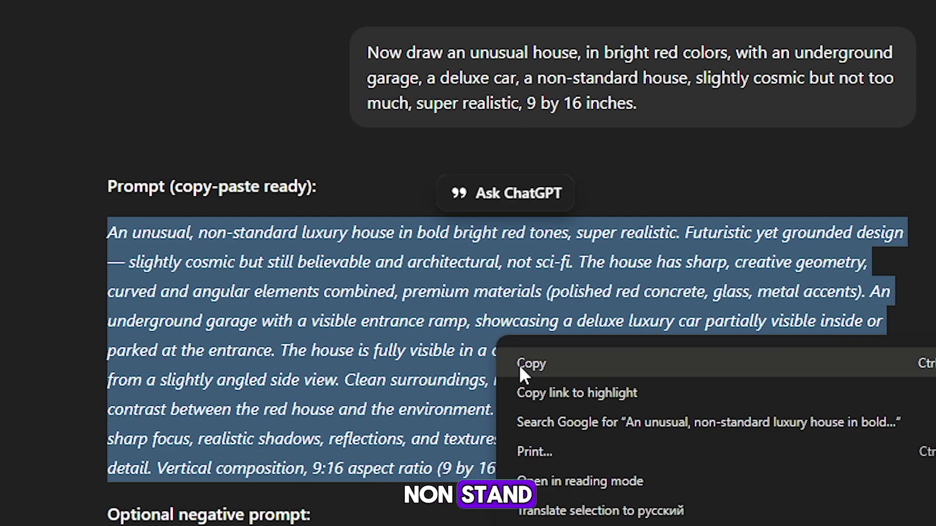
left_click(521, 362)
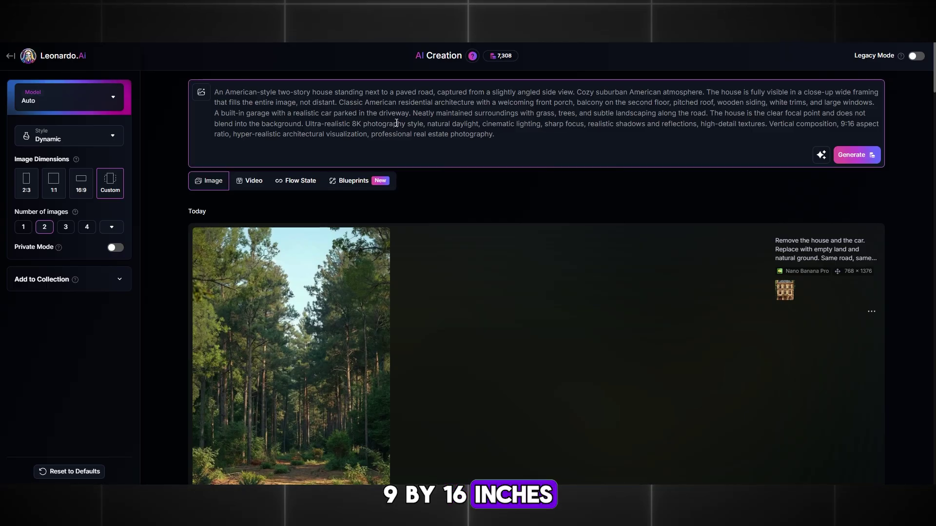
- Replace Leonardo.Ai's old prompt with the bright red house prompt
key("ctrl+a")
key("BackSpace")
key("ctrl+v")
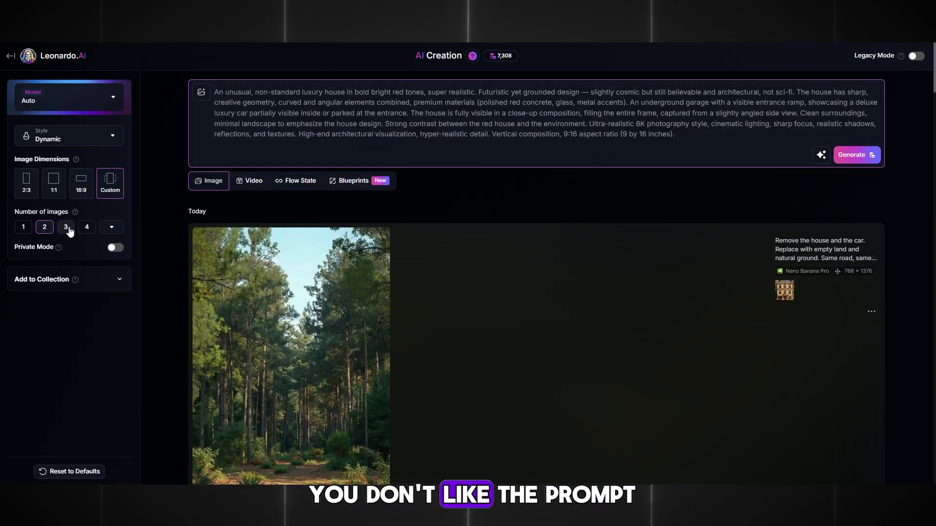
- Generate four bright red house images
left_click(87, 227)
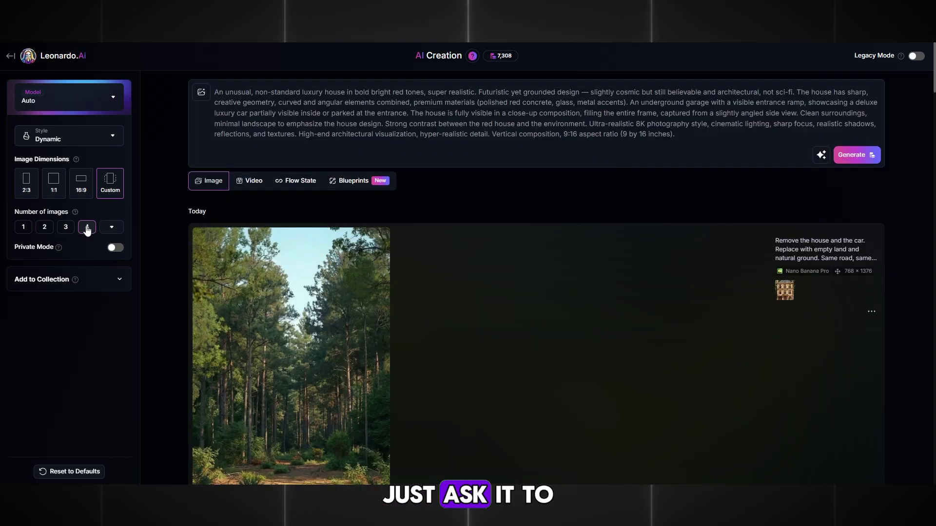
left_click(842, 161)
scroll(909, 187, "down", 1)
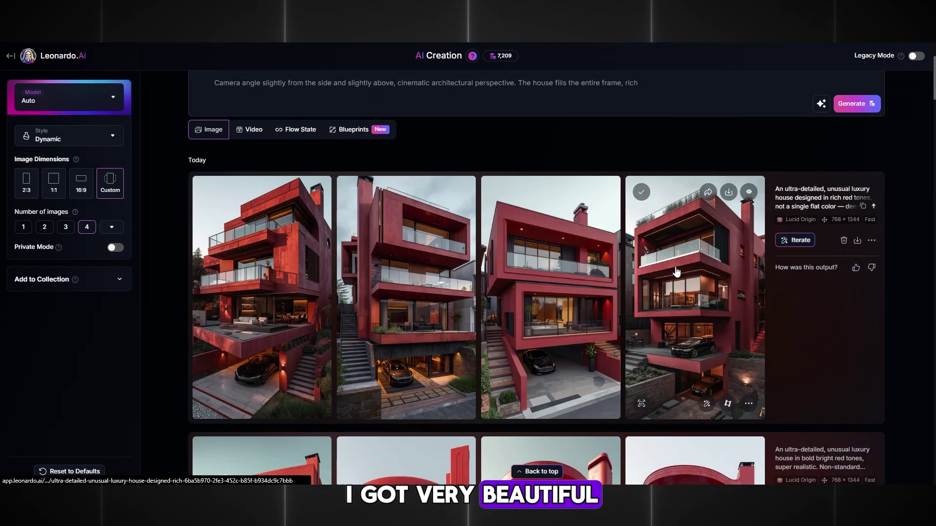
- Edit one red-house image with the remove-house-and-car prompt to get empty land
left_click(443, 271)
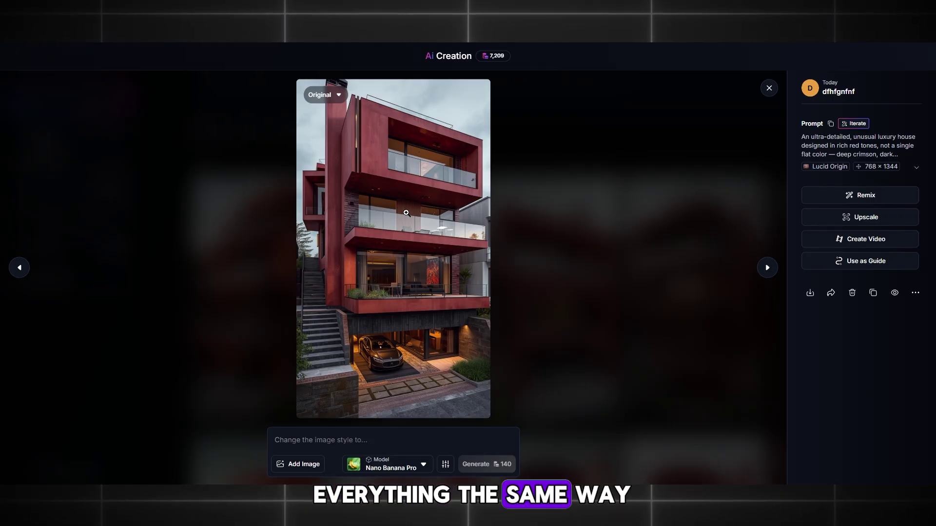
key("ctrl+v")
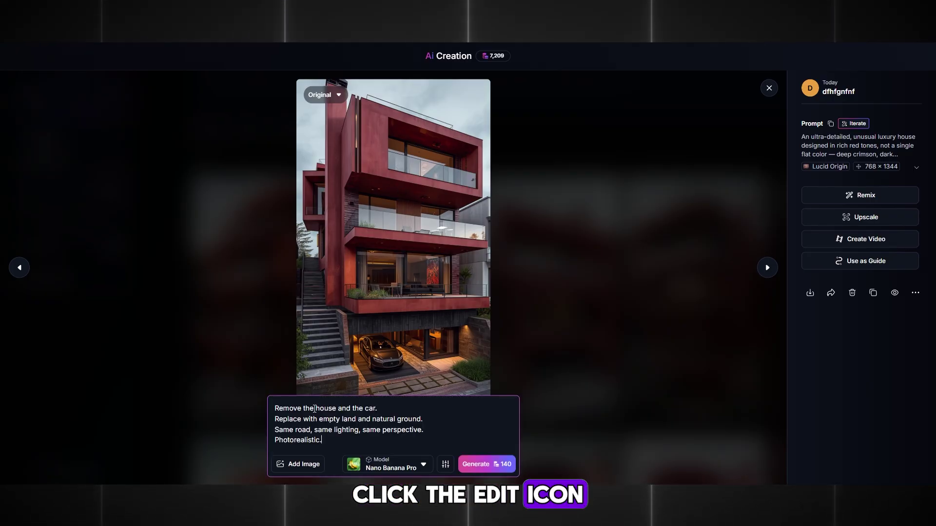
left_click(487, 465)
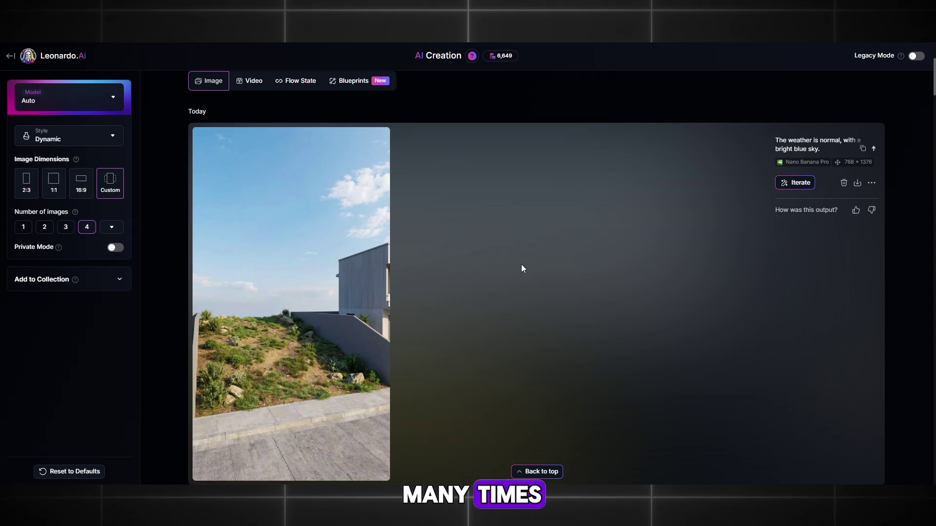
scroll(522, 269, "down", 5)
scroll(523, 273, "down", 20)
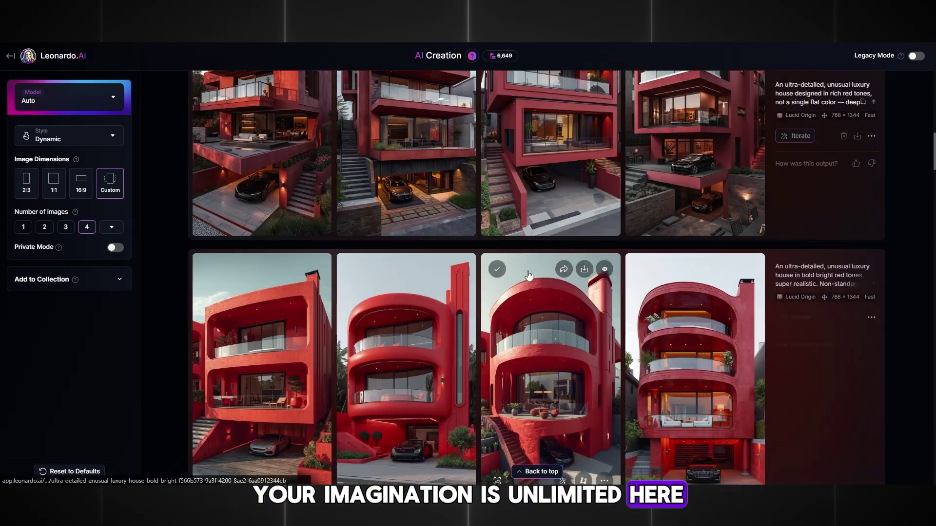
scroll(541, 279, "down", 20)
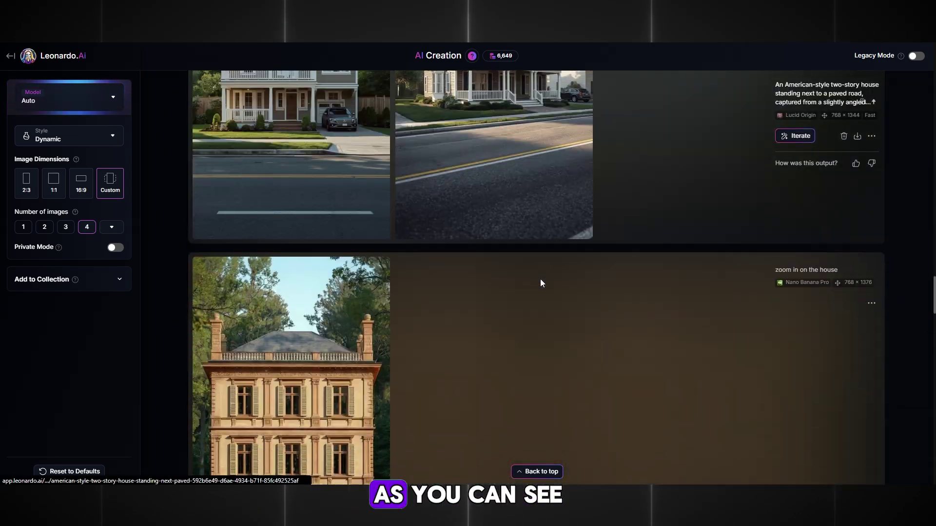
scroll(541, 283, "down", 15)
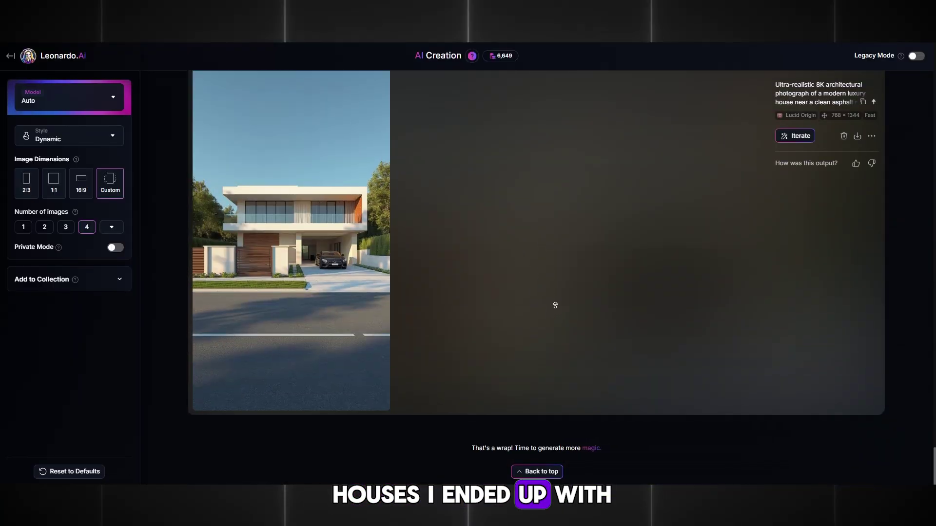
scroll(556, 315, "up", 1)
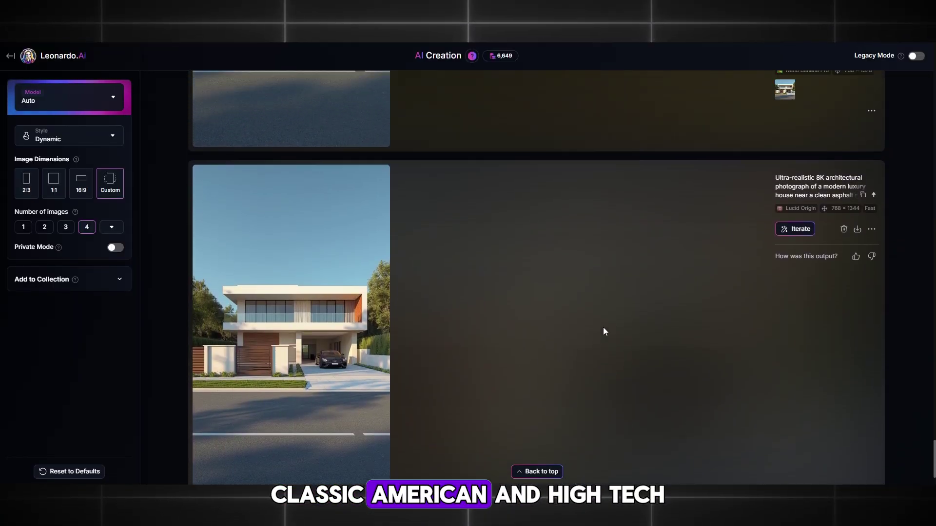
scroll(604, 330, "up", 10)
scroll(614, 335, "up", 15)
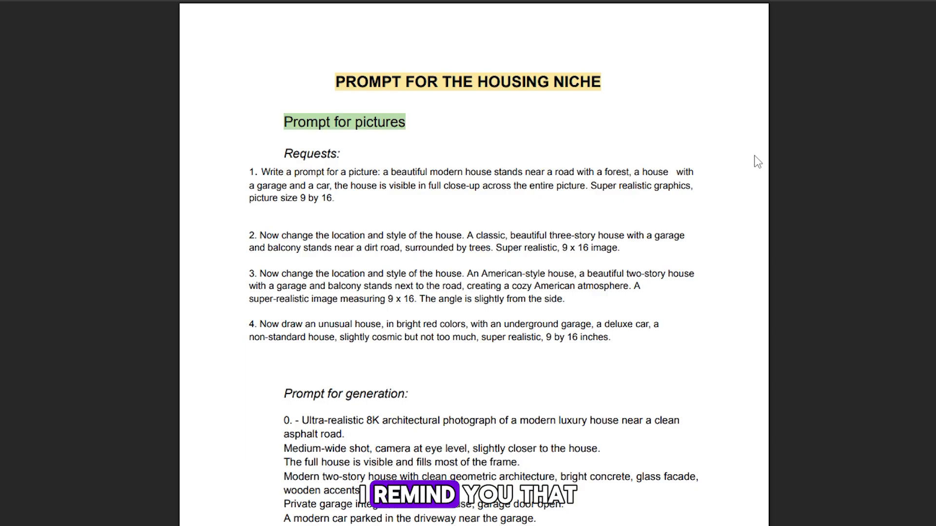
- Scroll the prompt document down to the building-animation prompt
scroll(757, 163, "down", 3)
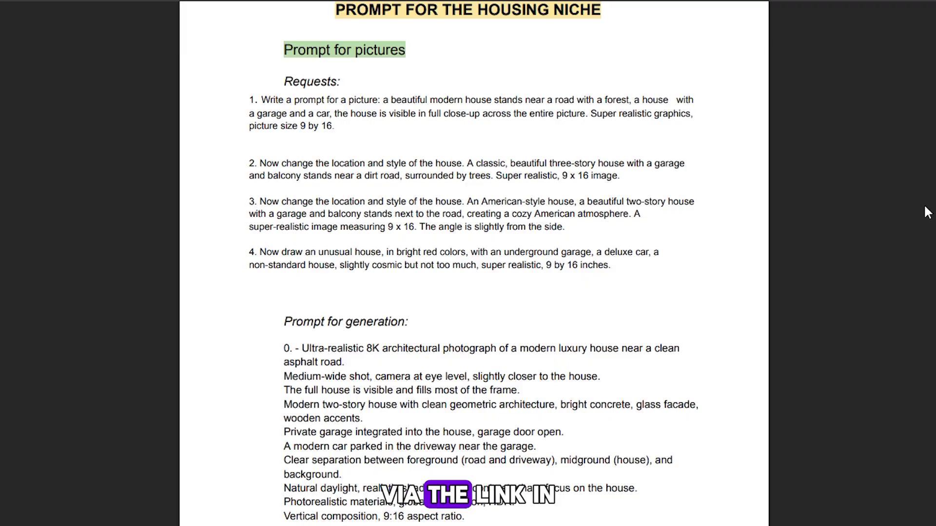
scroll(928, 212, "down", 12)
scroll(902, 224, "down", 20)
scroll(902, 226, "down", 2)
scroll(901, 226, "down", 12)
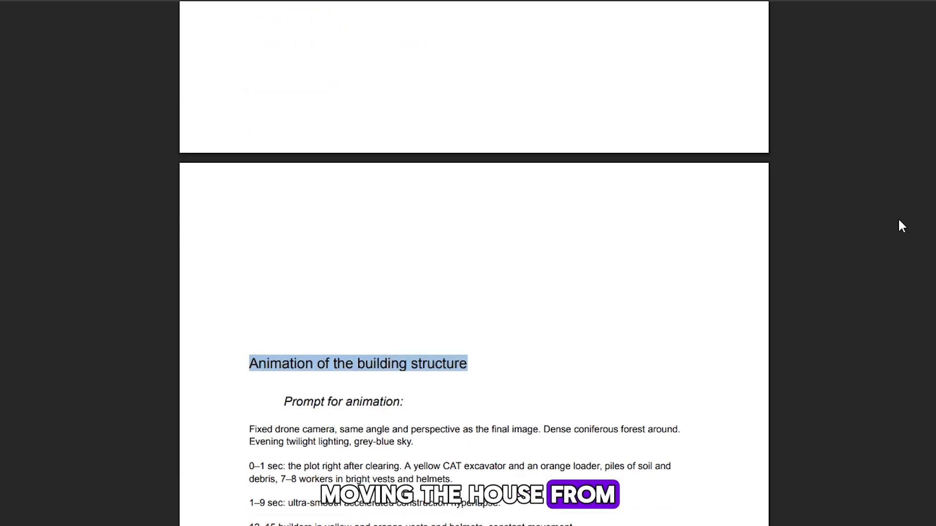
scroll(901, 225, "down", 2)
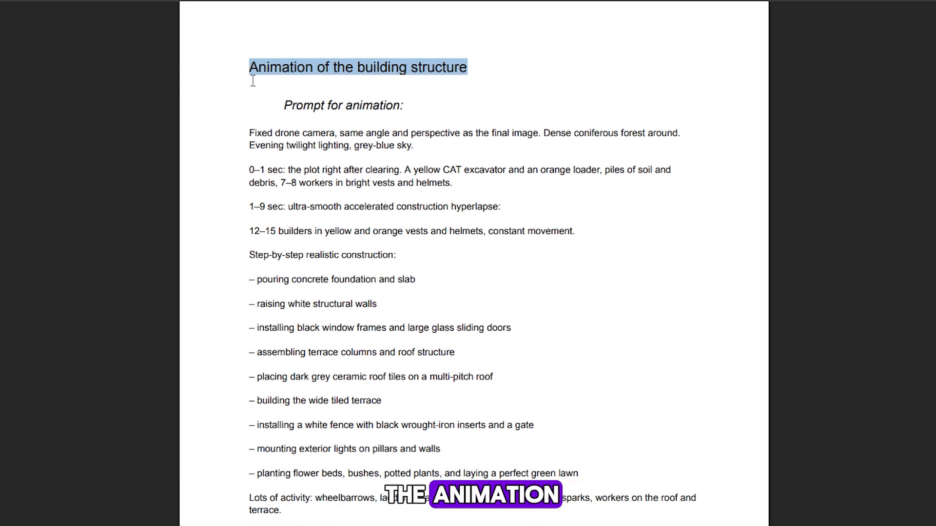
left_click_drag(246, 68, 585, 512)
left_click(528, 283)
- Switch to the ZenCreator homepage with its Professional AI Content Creation headline
scroll(338, 217, "down", 10)
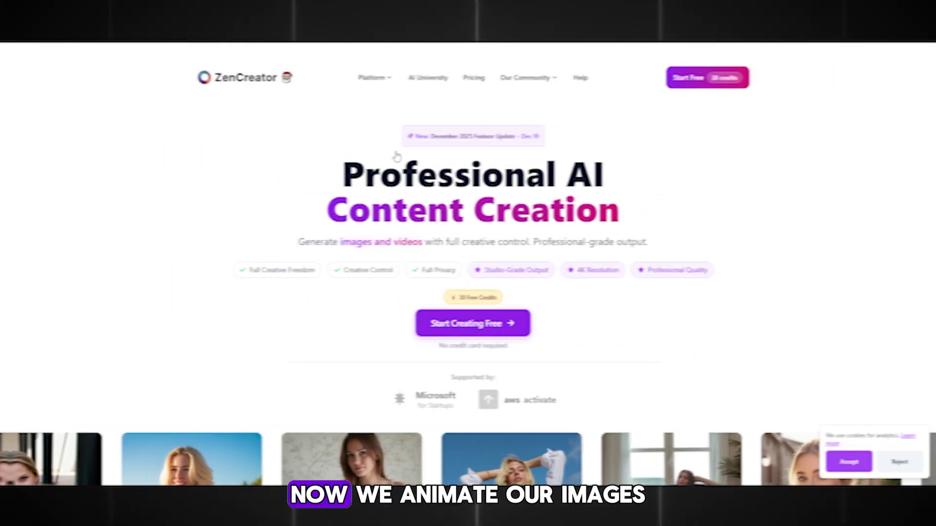
left_click_drag(342, 163, 636, 216)
left_click(646, 214)
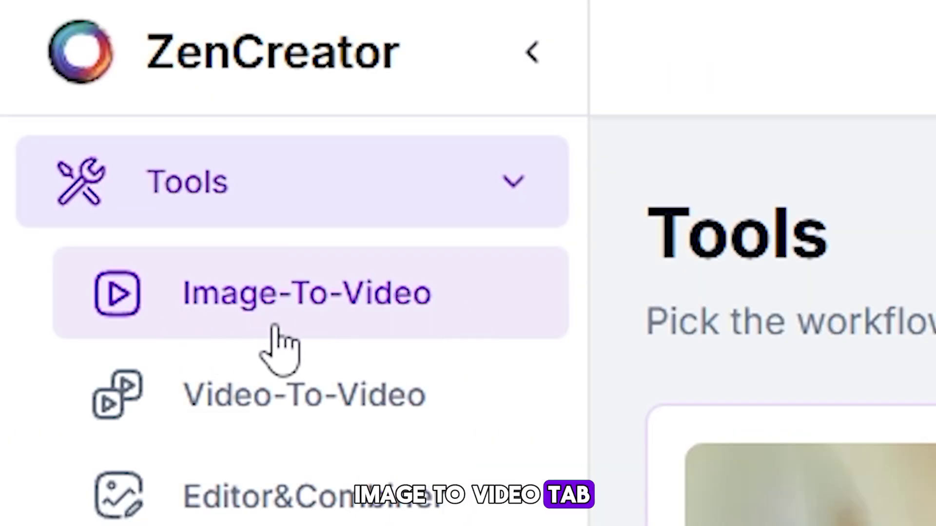
- Open Image-To-Video, choose Kling 2.1 with start/end frames, and upload the empty-land start frame
left_click(275, 305)
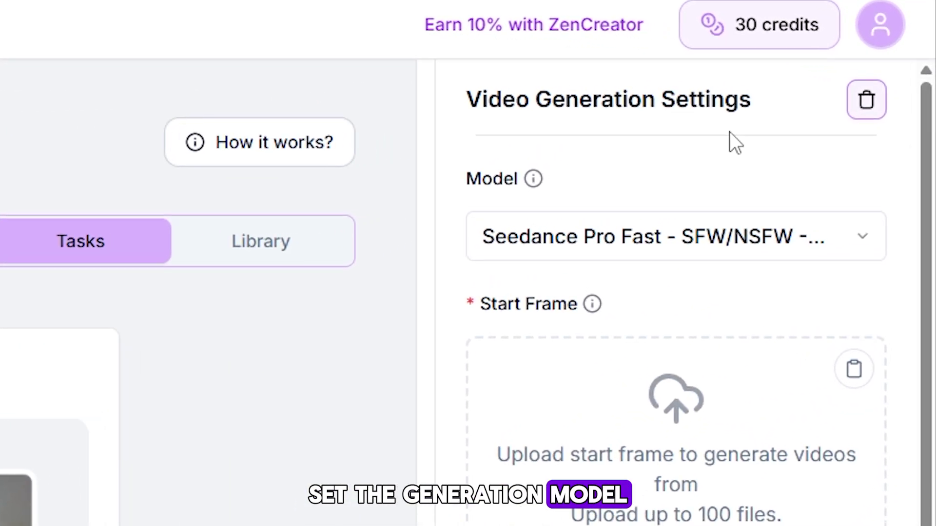
mouse_move(779, 121)
left_click(627, 254)
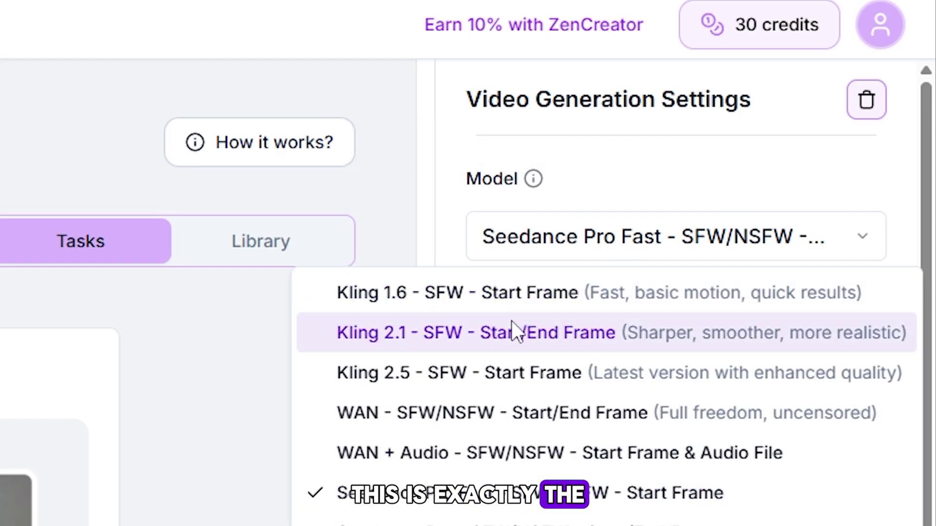
left_click(510, 322)
scroll(666, 305, "down", 5)
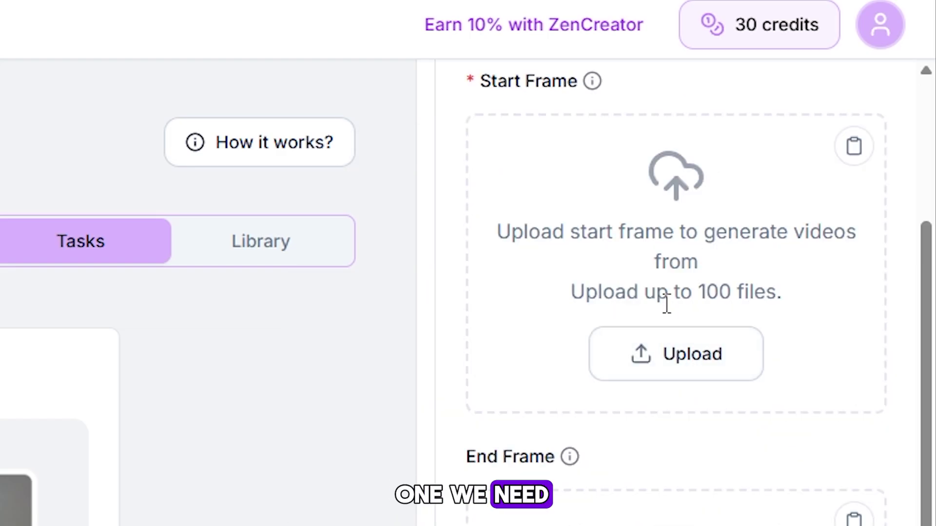
left_click(662, 369)
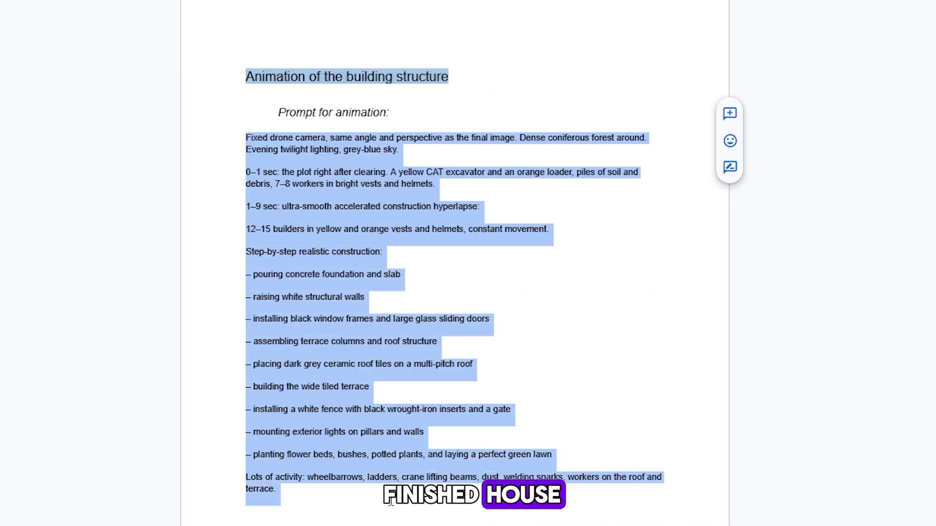
- Copy the full building-animation prompt from Google Docs into ZenCreator's Prompt box
left_click_drag(607, 524, 608, 516)
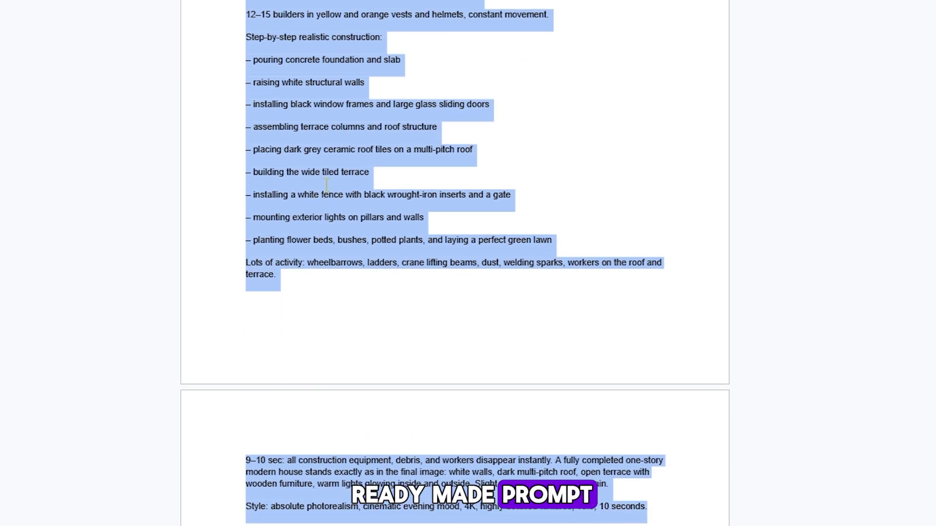
scroll(327, 195, "up", 4)
right_click(331, 246)
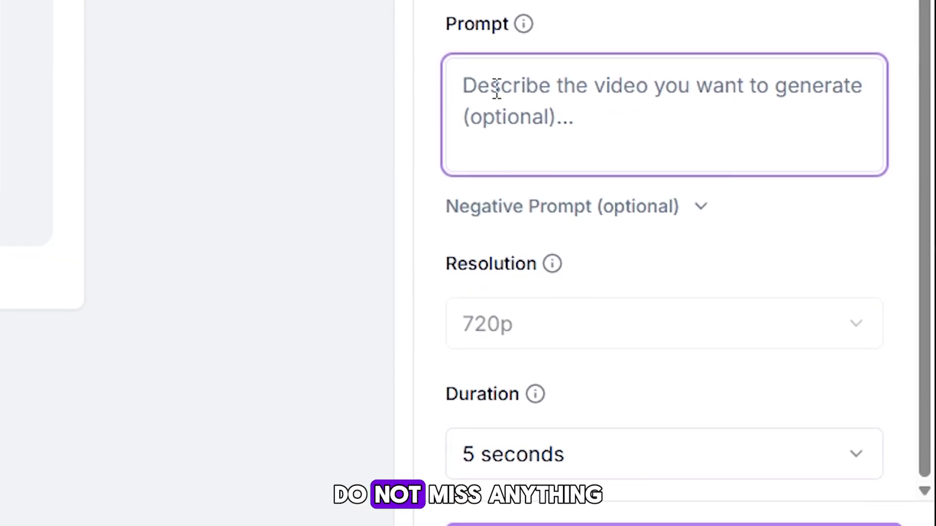
key("ctrl+v")
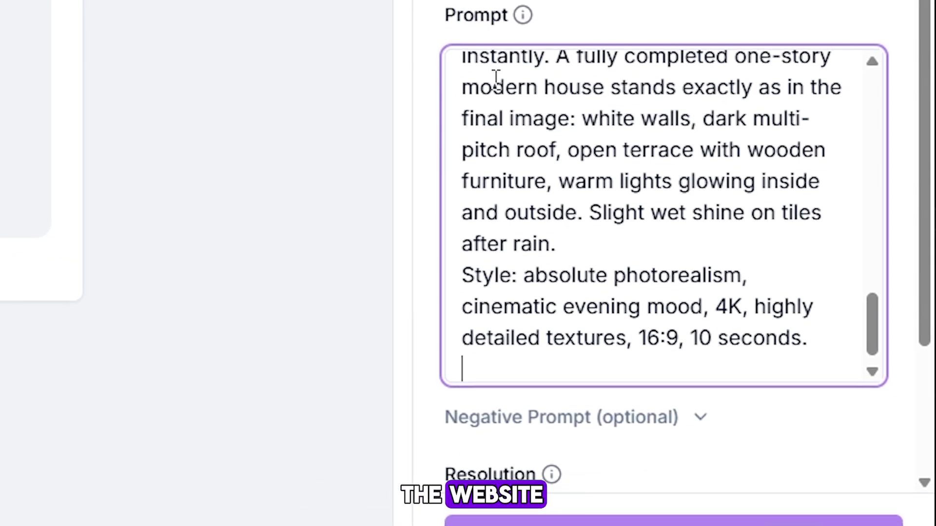
- Set the video duration to 10 seconds and start the Kling 2.1 construction video
scroll(496, 78, "down", 4)
left_click(793, 347)
left_click(581, 458)
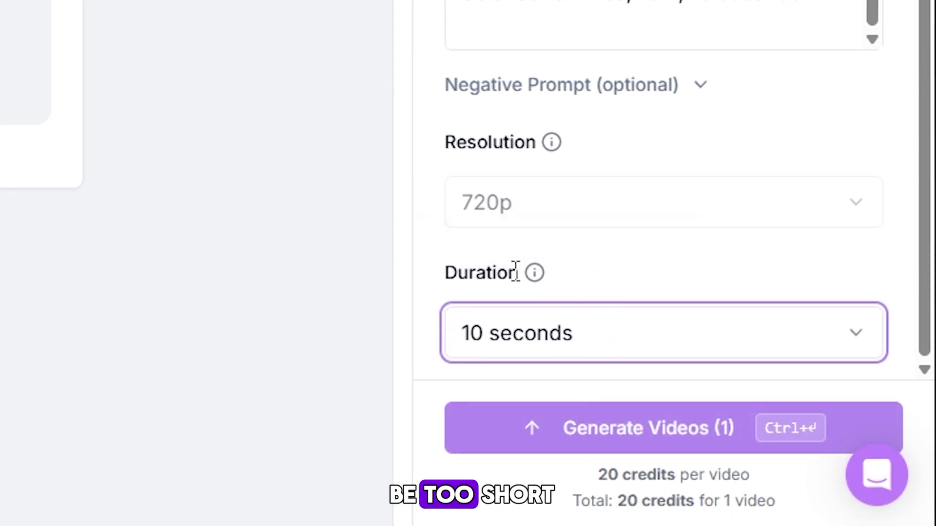
left_click(633, 429)
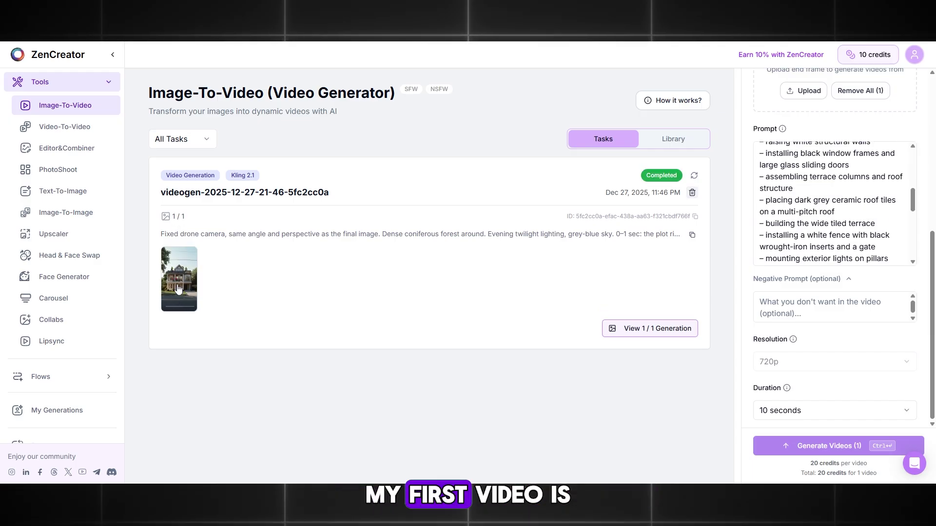
- Play the finished 10-second Kling 2.1 construction video in the viewer, then rewind it to 0:00
left_click(177, 283)
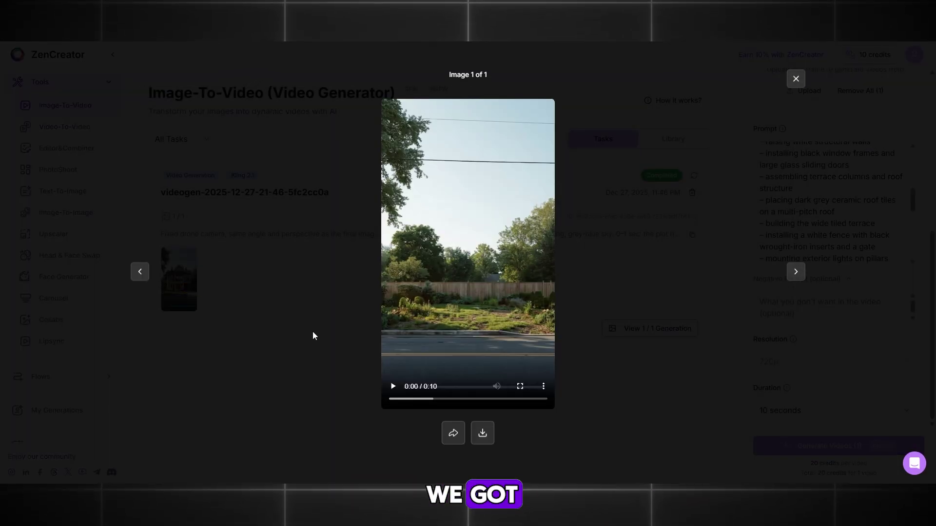
left_click(393, 387)
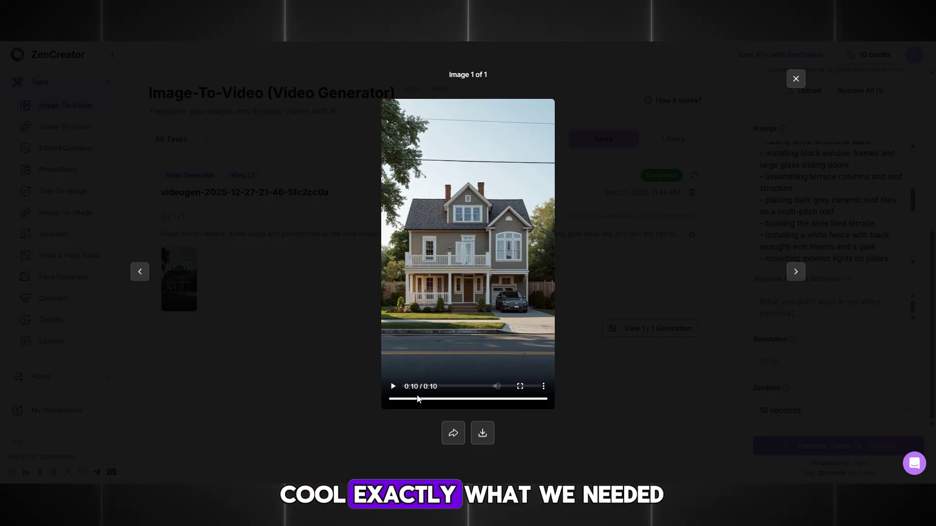
left_click_drag(415, 402, 391, 399)
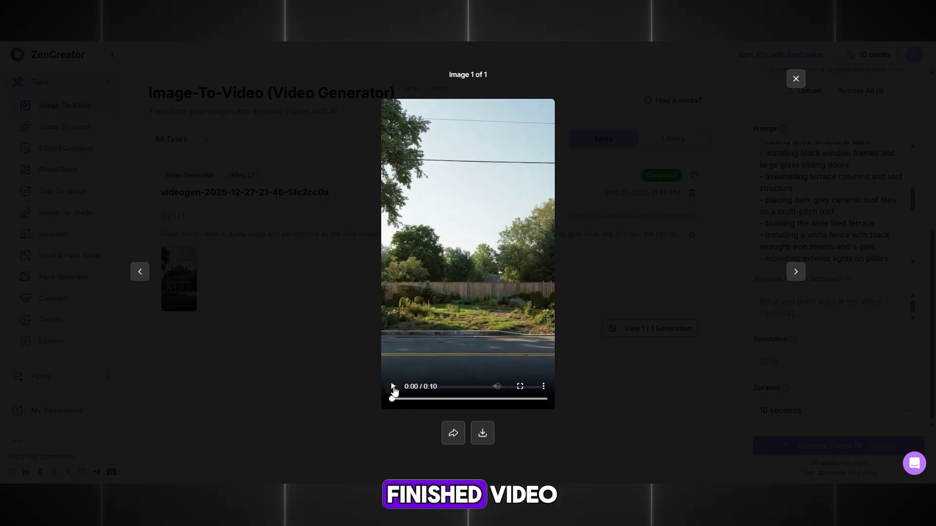